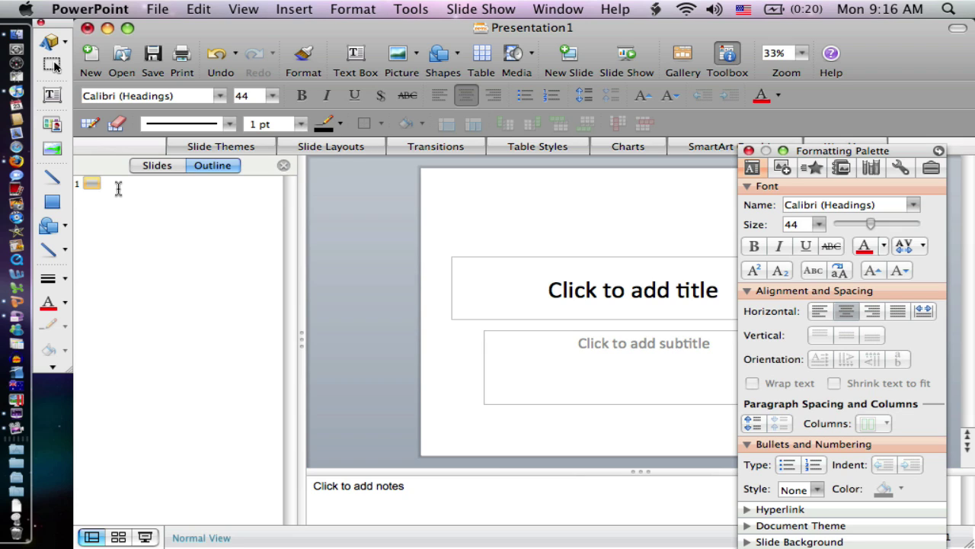
- Check PowerPoint's version and licence information
{"action": "left_click", "coordinate": [84, 9]}
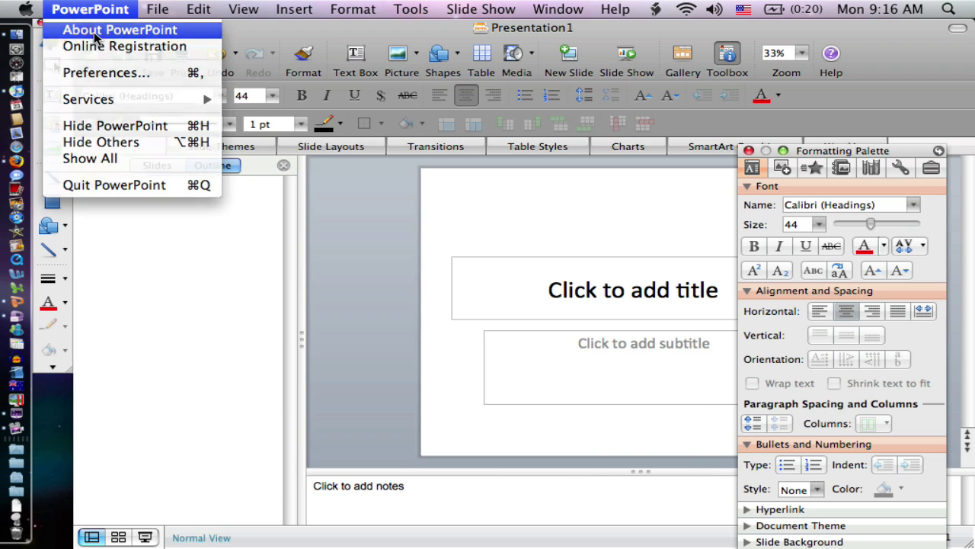
{"action": "left_click", "coordinate": [91, 29]}
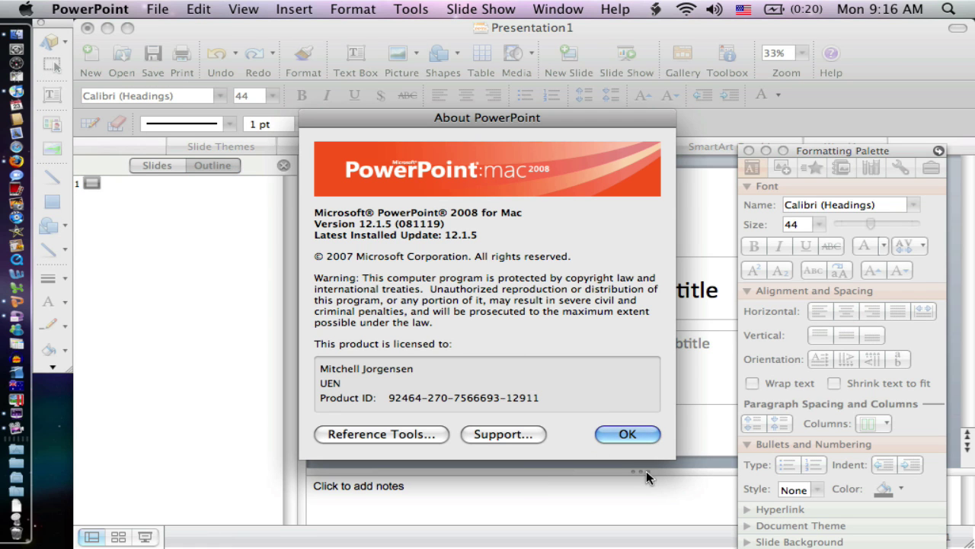
{"action": "left_click", "coordinate": [633, 430]}
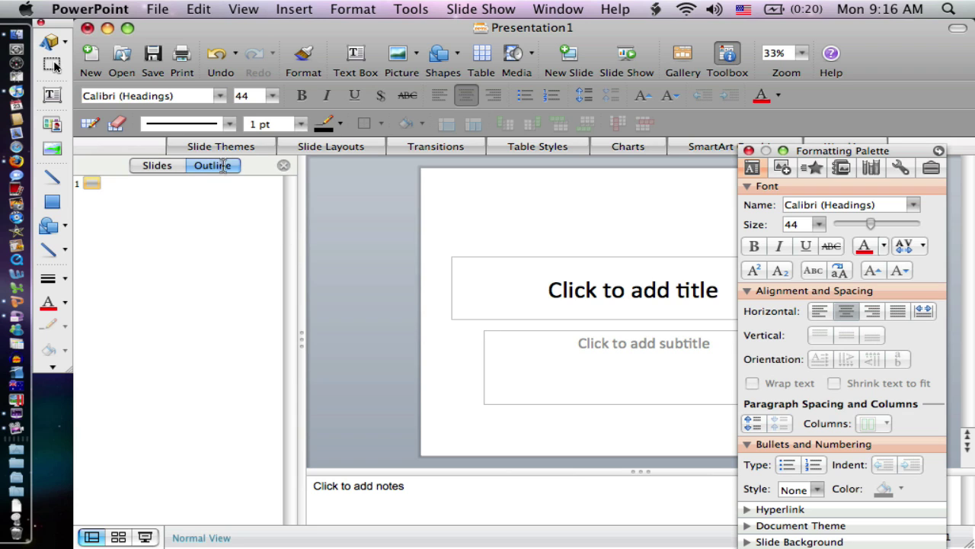
- Widen the slide thumbnail pane, then switch the side pane back to the outline
{"action": "left_click", "coordinate": [159, 166]}
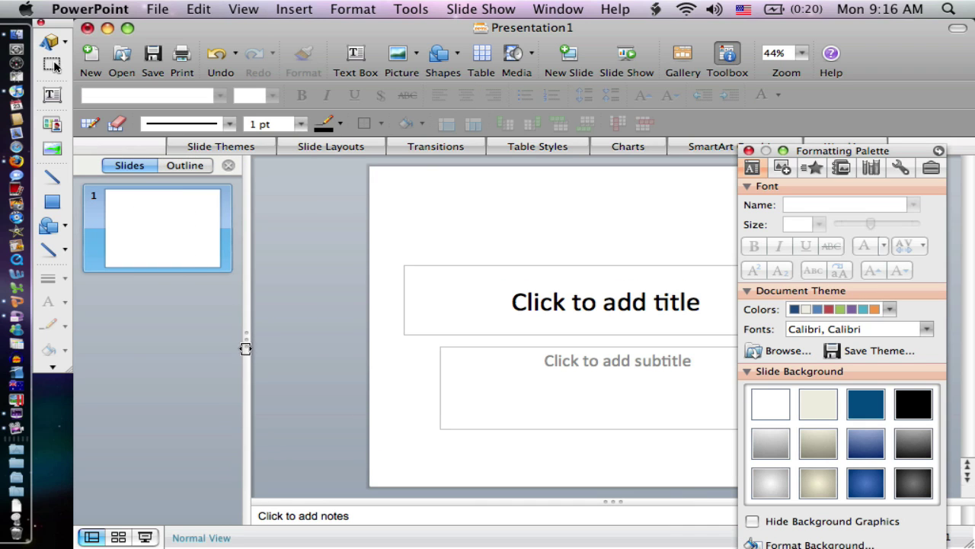
{"action": "left_click_drag", "start_coordinate": [245, 340], "coordinate": [231, 339]}
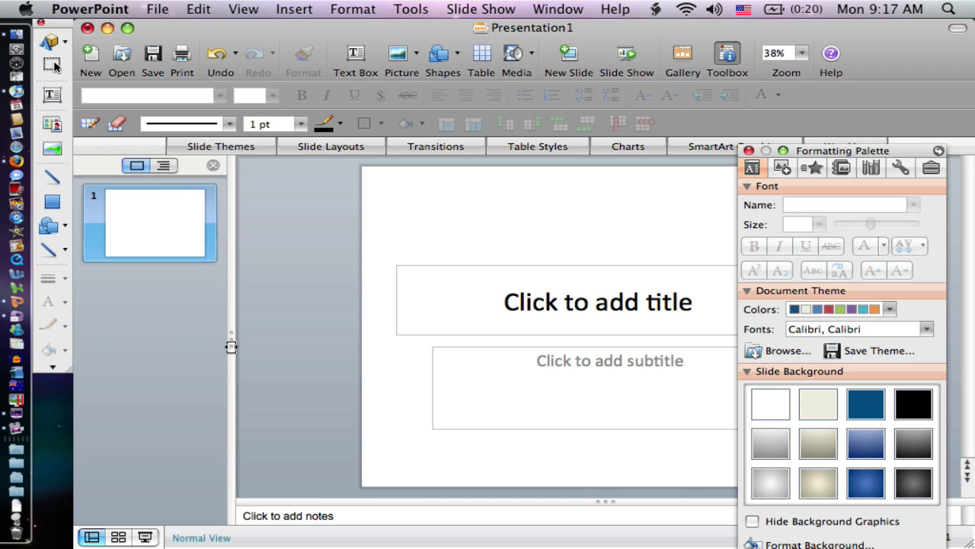
{"action": "left_click_drag", "start_coordinate": [231, 347], "coordinate": [249, 342]}
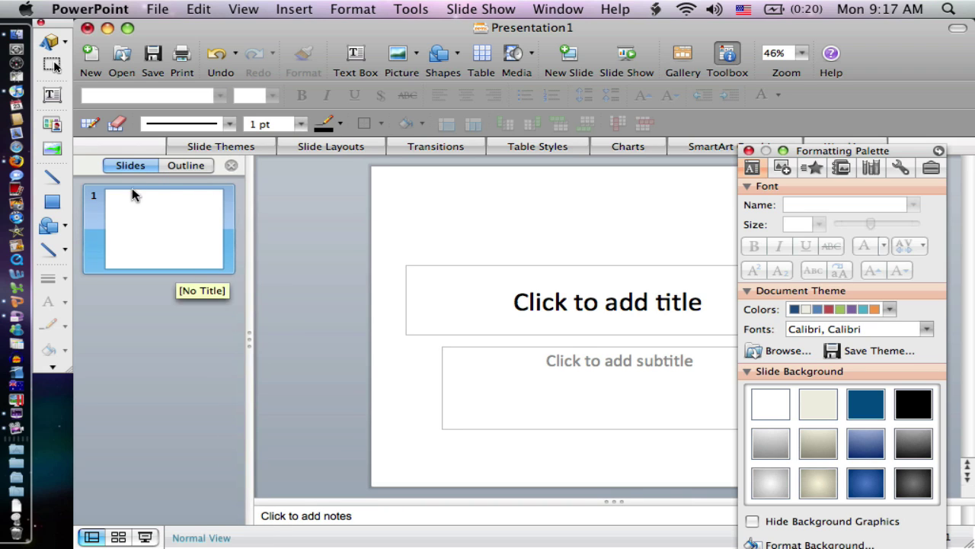
{"action": "left_click", "coordinate": [192, 165]}
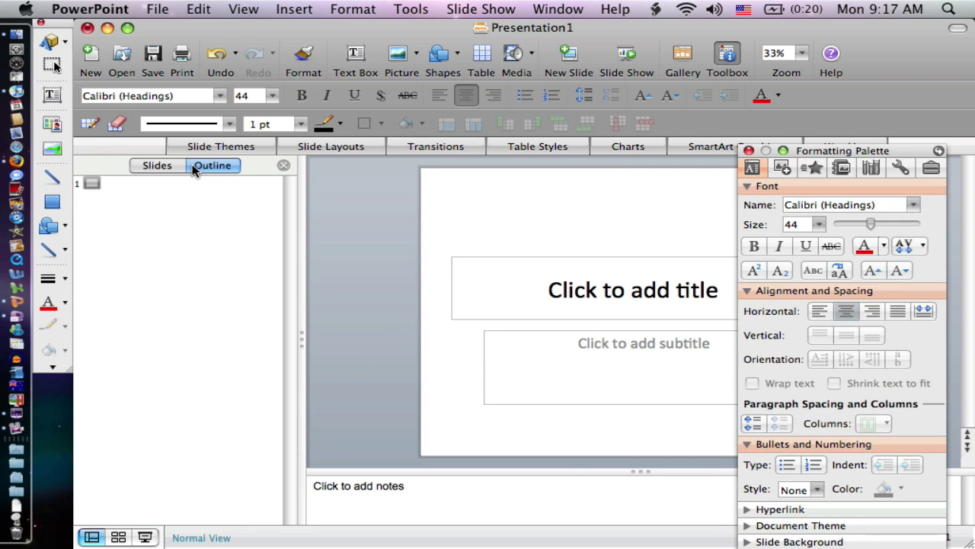
- Title slide 1 'Solar System' in the outline
{"action": "left_click", "coordinate": [594, 297]}
{"action": "left_click", "coordinate": [111, 190]}
{"action": "type", "text": "Solary S"}
{"action": "key", "text": "BackSpace"}
{"action": "key", "text": "BackSpace"}
{"action": "key", "text": "BackSpace"}
{"action": "type", "text": "System"}
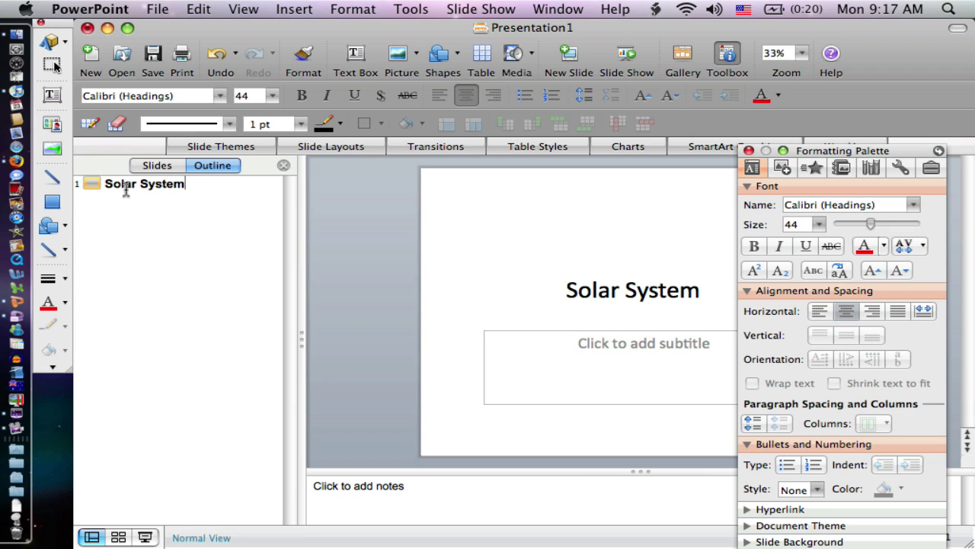
- Add the subtitle 'A trip around our Celestial Neighbors' and create an empty slide 2
{"action": "key", "text": "Return"}
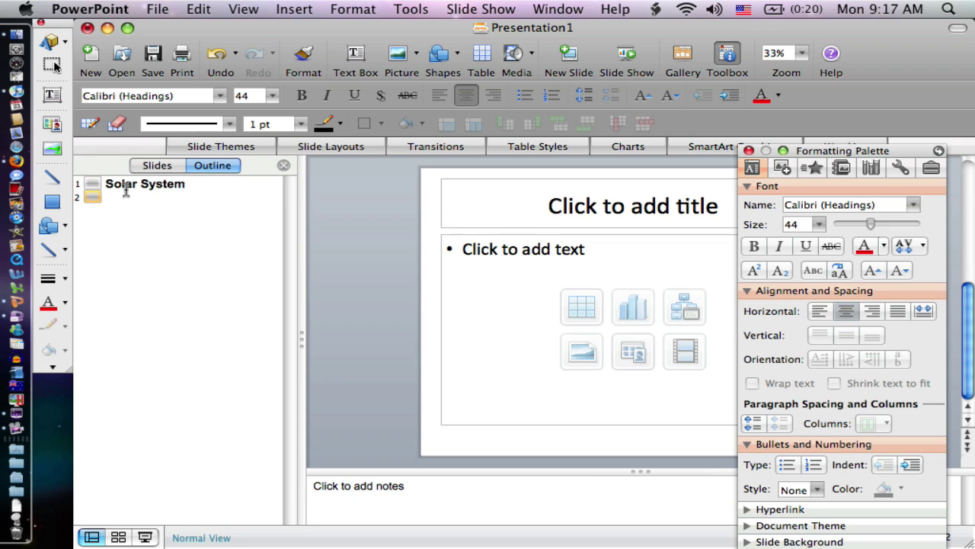
{"action": "key", "text": "Tab"}
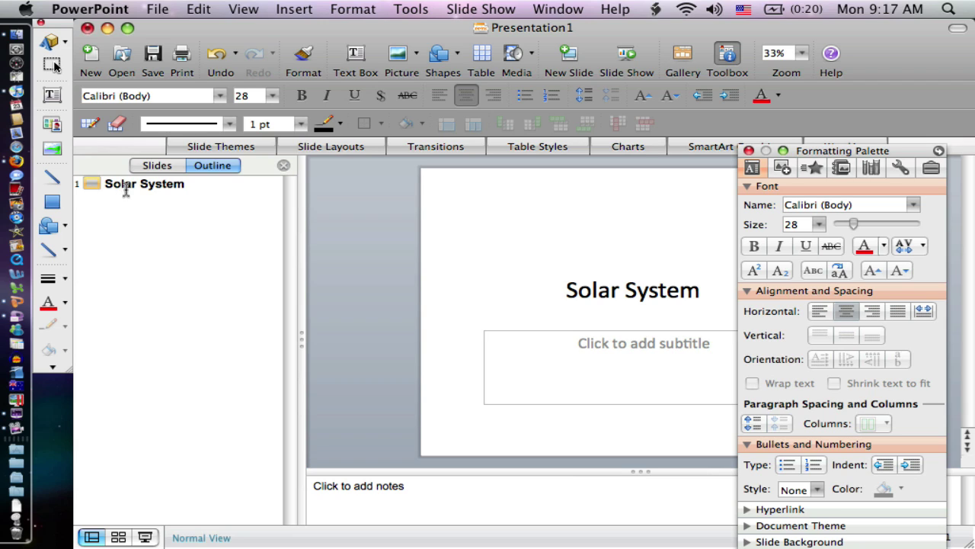
{"action": "type", "text": "A"}
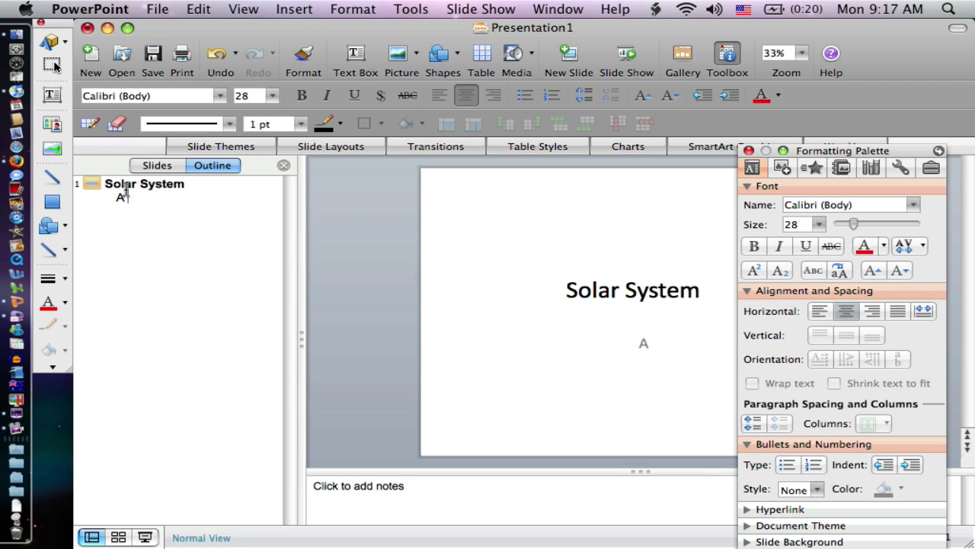
{"action": "type", "text": " trip around our Celestial Neighbors"}
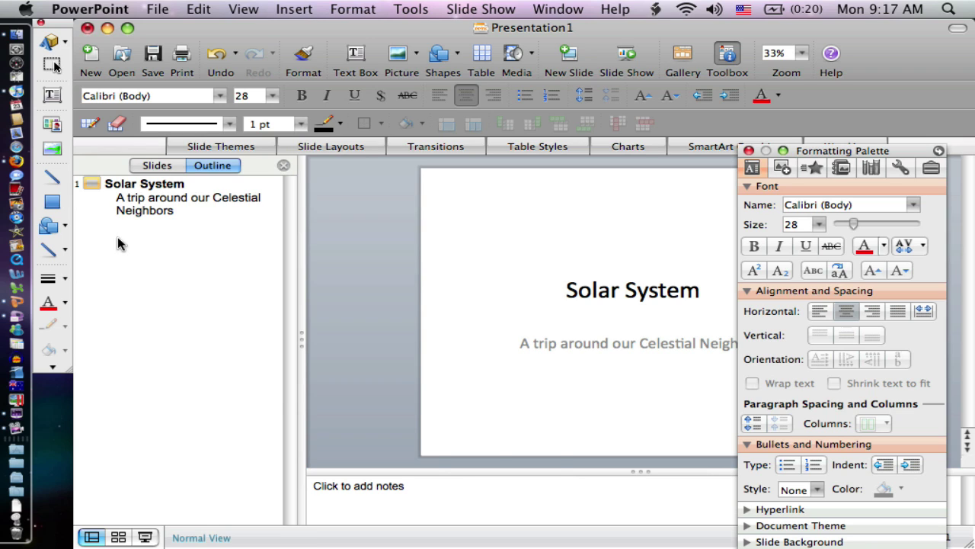
{"action": "key", "text": "shift+Tab"}
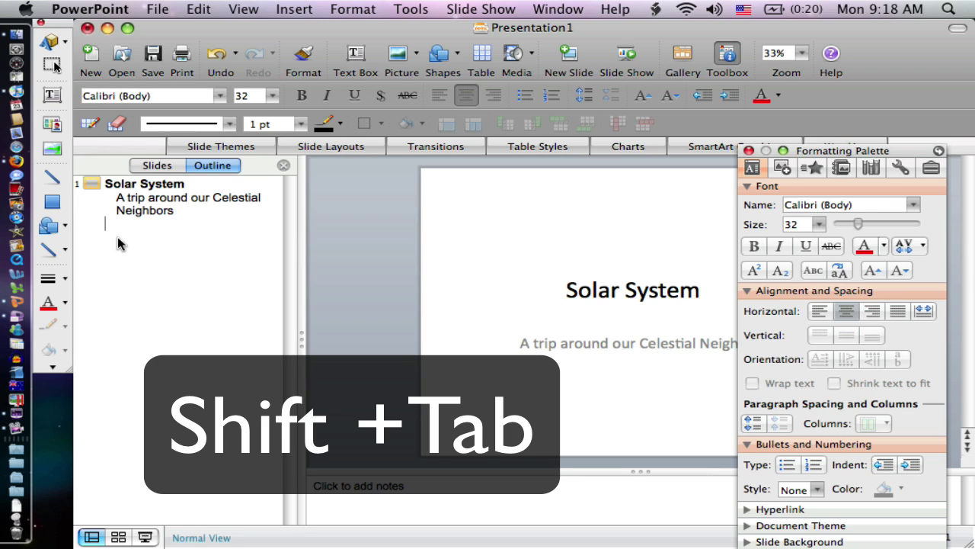
{"action": "key", "text": "shift+Tab"}
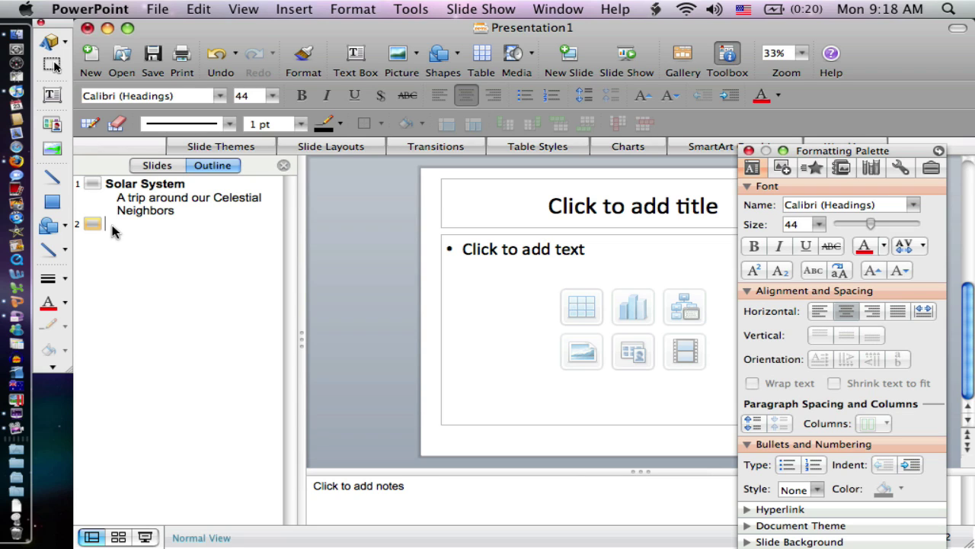
- Title slide 2 'Inner Planets' with bullets Mercury, Venus and Earth
{"action": "type", "text": "Inner Planets"}
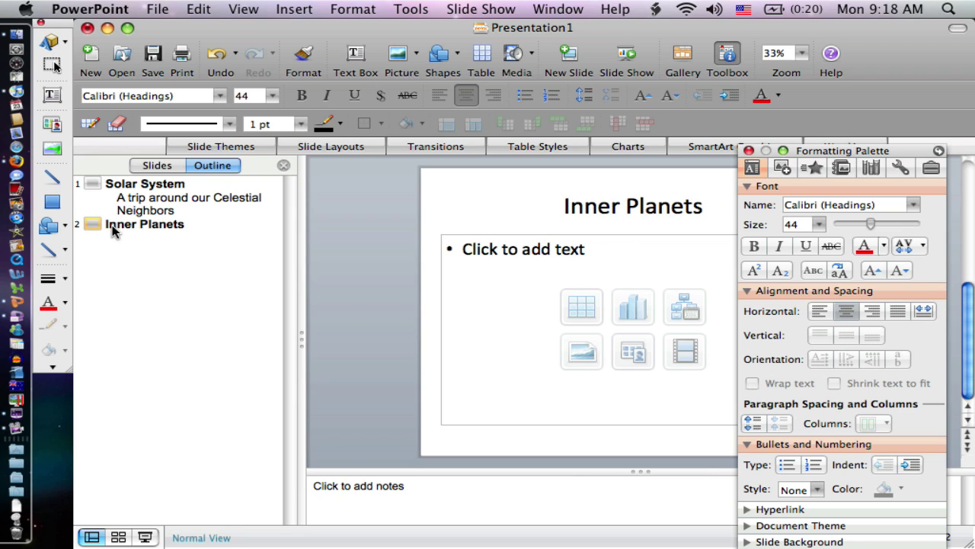
{"action": "key", "text": "Return"}
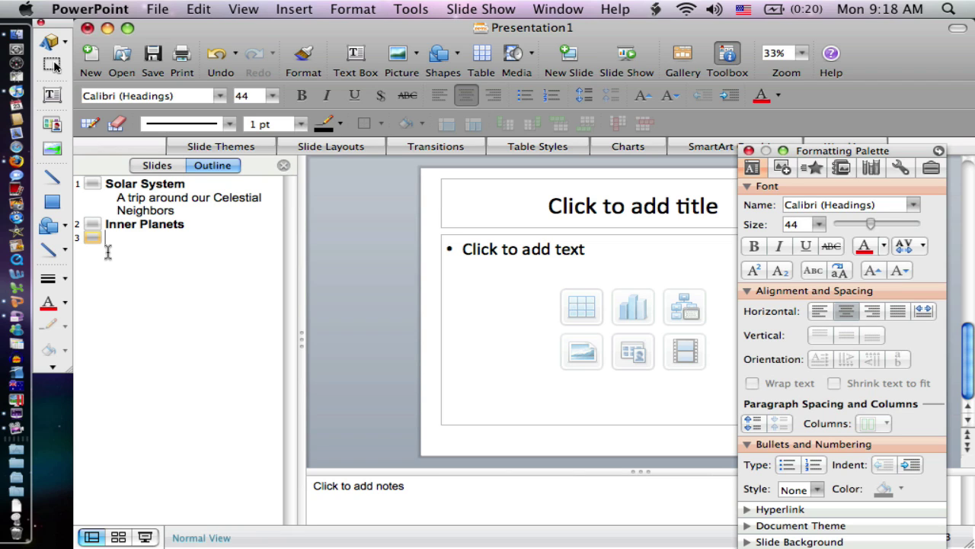
{"action": "key", "text": "Tab"}
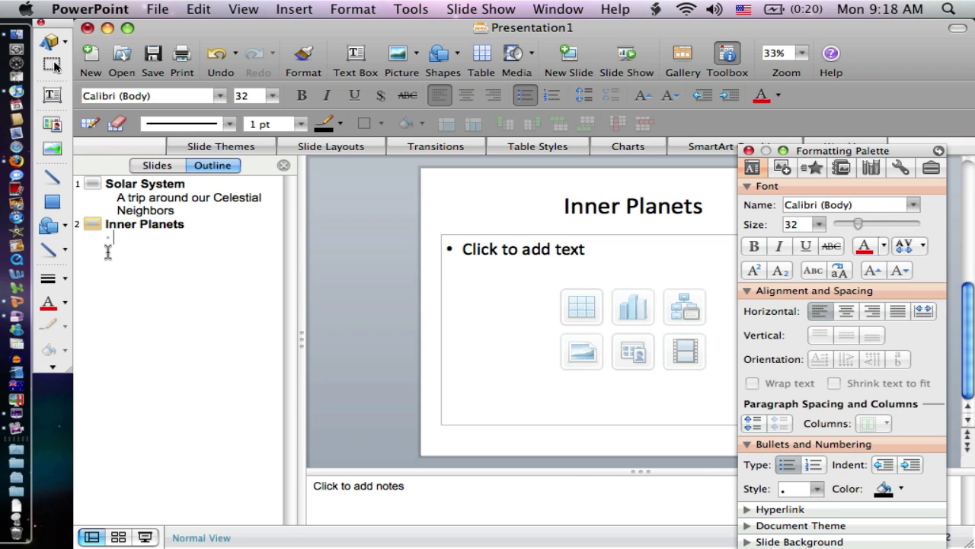
{"action": "type", "text": "Mercury"}
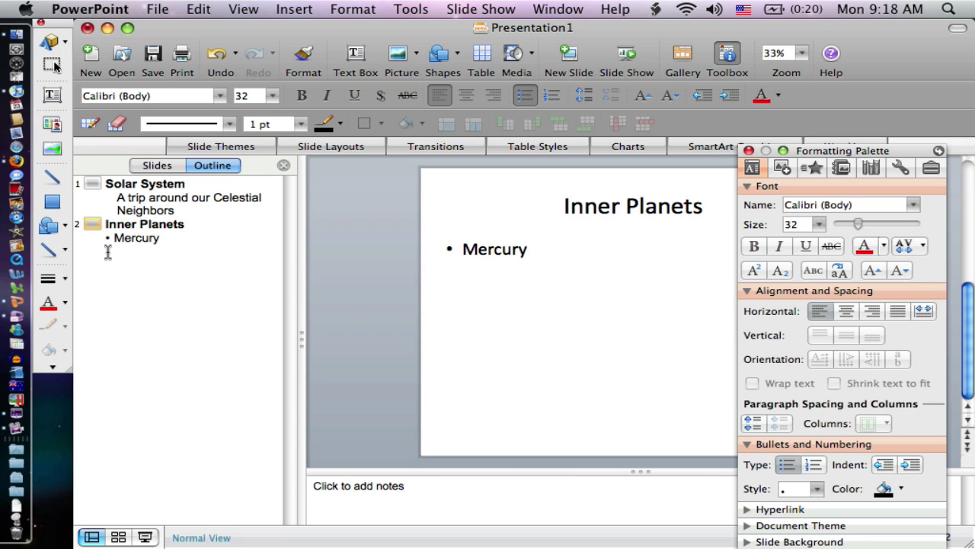
{"action": "key", "text": "Return"}
{"action": "type", "text": "Venus"}
{"action": "key", "text": "Return"}
{"action": "type", "text": "Earth"}
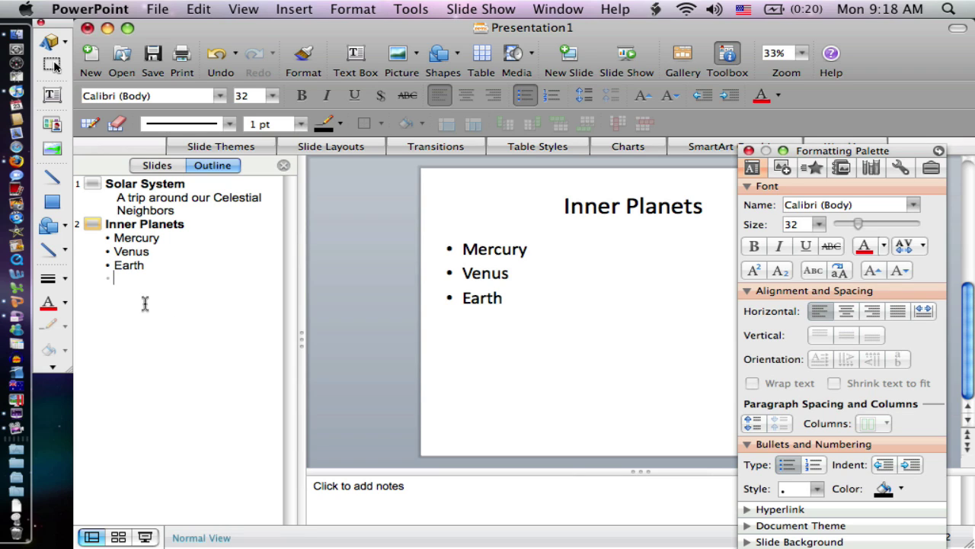
- Add 'Luna: Earth's Moon' as a sub-point under Earth, then a Mars bullet
{"action": "key", "text": "Tab"}
{"action": "type", "text": "Lun"}
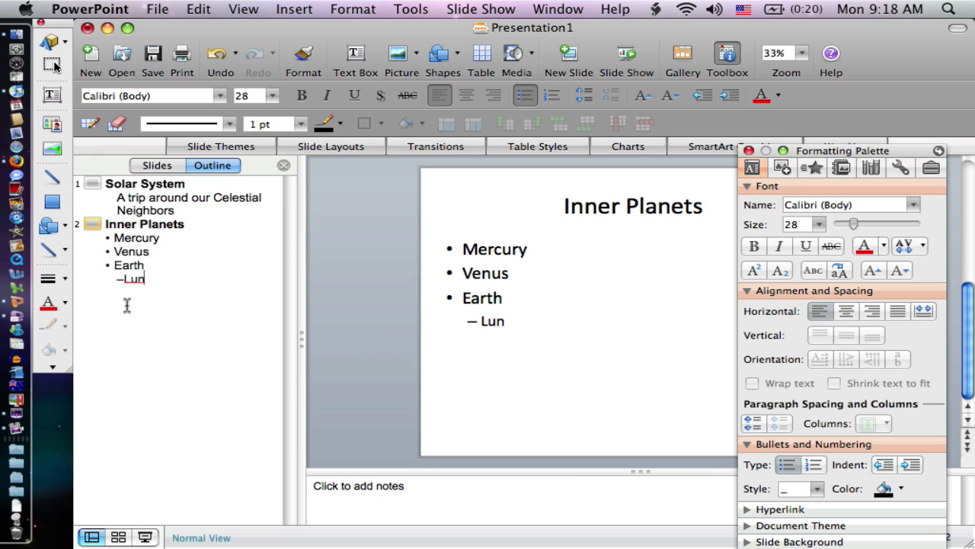
{"action": "type", "text": "a: Earth's MO"}
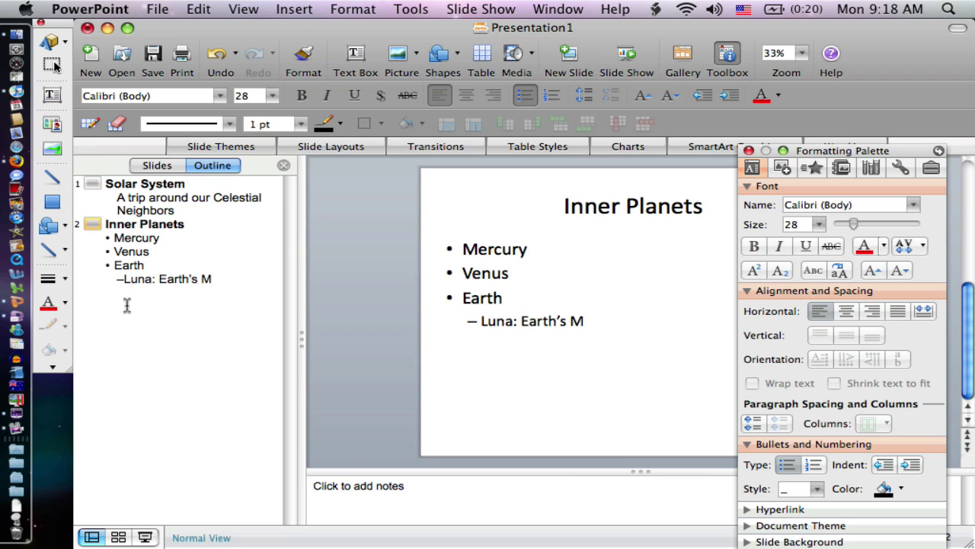
{"action": "key", "text": "BackSpace"}
{"action": "type", "text": "oon"}
{"action": "key", "text": "Return"}
{"action": "key", "text": "shift+Tab"}
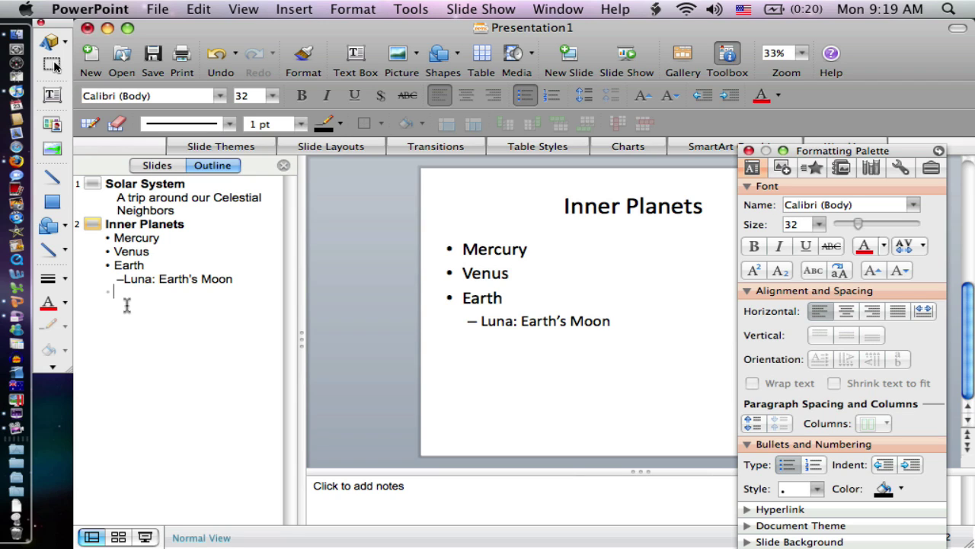
{"action": "type", "text": "Mars"}
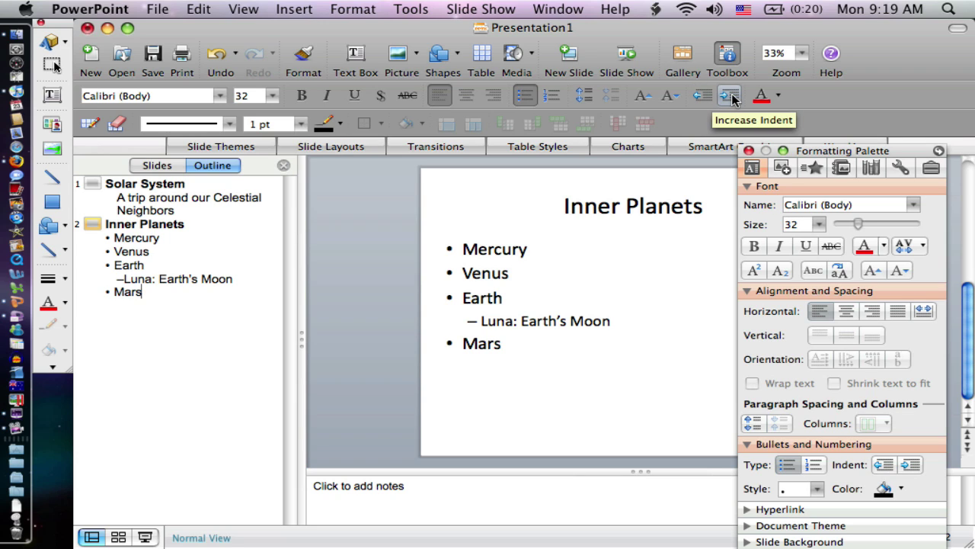
- Try different indent levels on Mars, leaving it a bullet under Inner Planets
{"action": "left_click", "coordinate": [730, 96]}
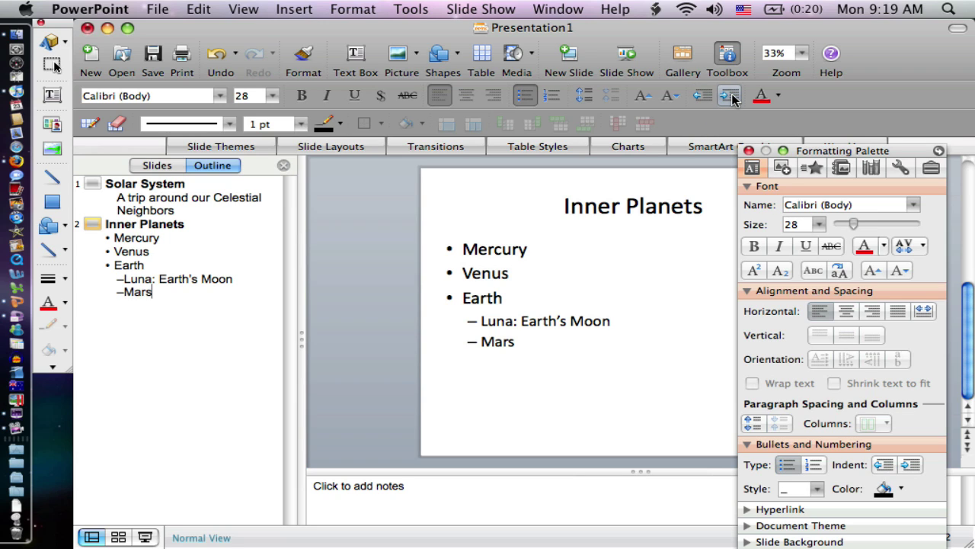
{"action": "left_click", "coordinate": [730, 95]}
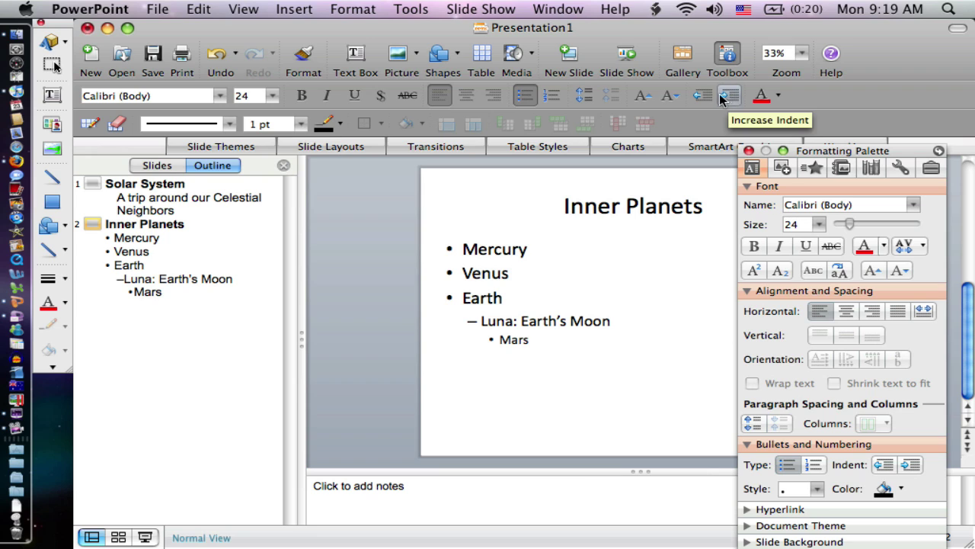
{"action": "left_click", "coordinate": [702, 95]}
{"action": "left_click", "coordinate": [702, 95]}
{"action": "left_click", "coordinate": [703, 96]}
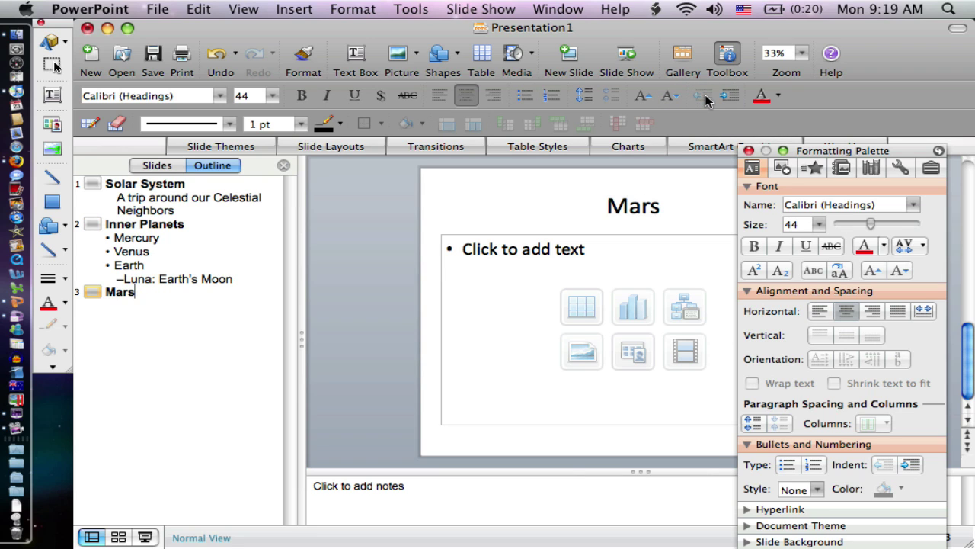
{"action": "left_click", "coordinate": [728, 96]}
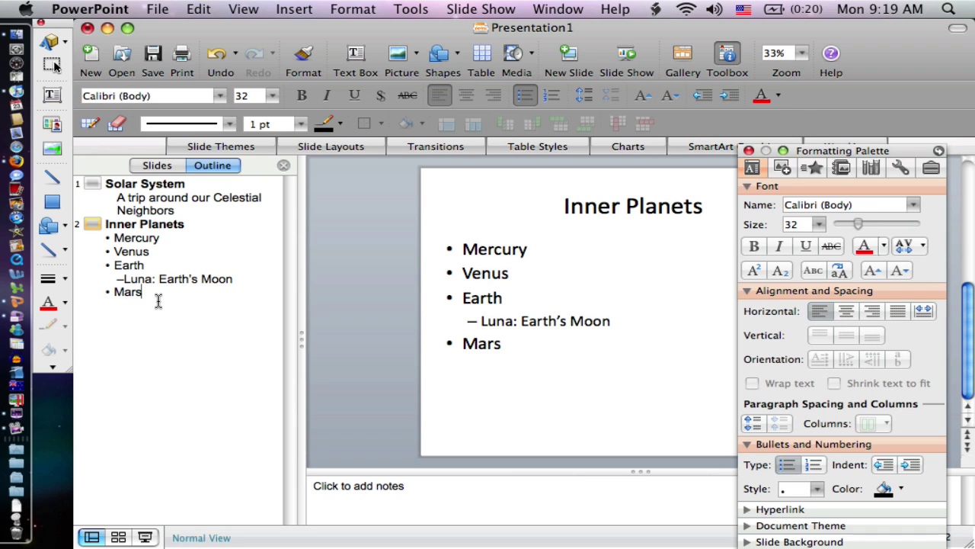
- Add Phobos and Deimos as sub-points under Mars, then promote the next line
{"action": "key", "text": "Return"}
{"action": "key", "text": "Tab"}
{"action": "type", "text": "Phobos"}
{"action": "key", "text": "Return"}
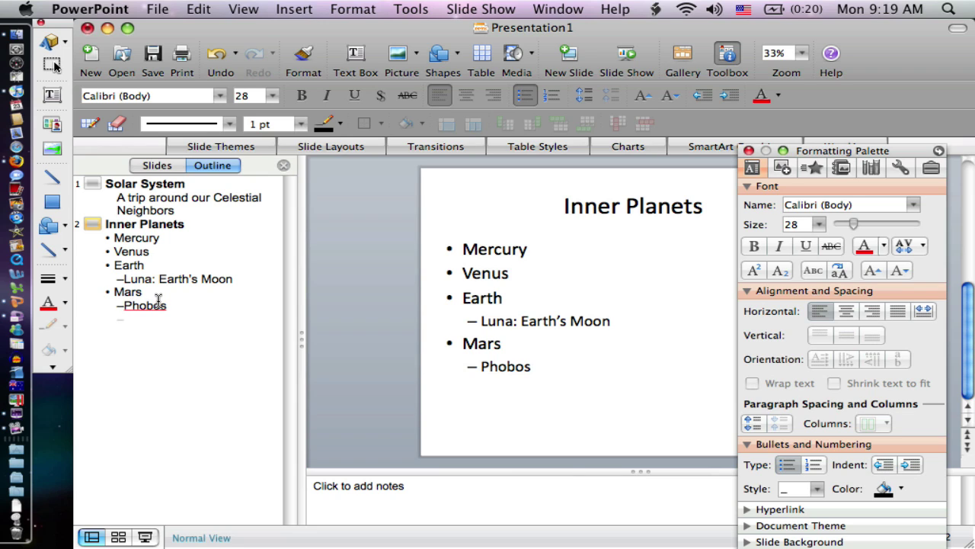
{"action": "type", "text": "Deimos"}
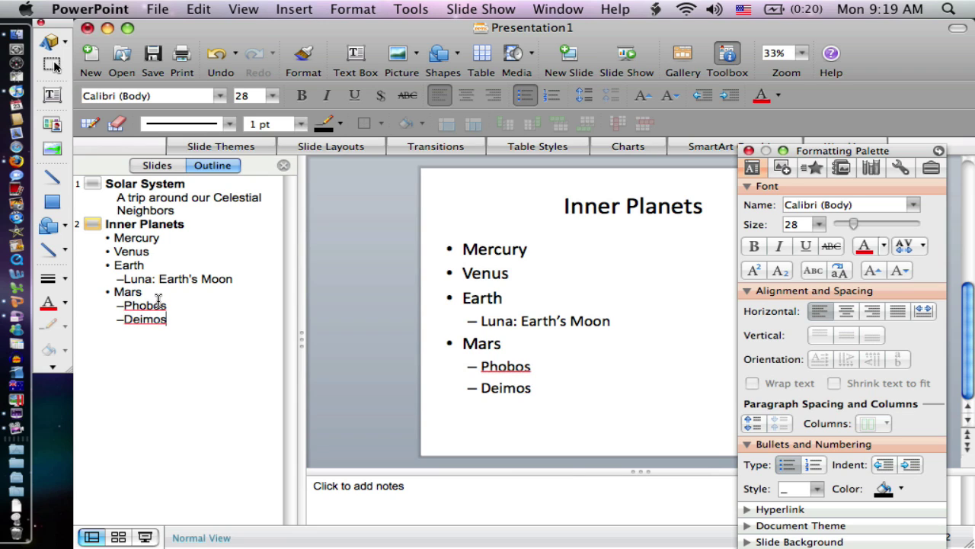
{"action": "key", "text": "Return"}
{"action": "key", "text": "shift+Tab"}
{"action": "key", "text": "shift+Tab"}
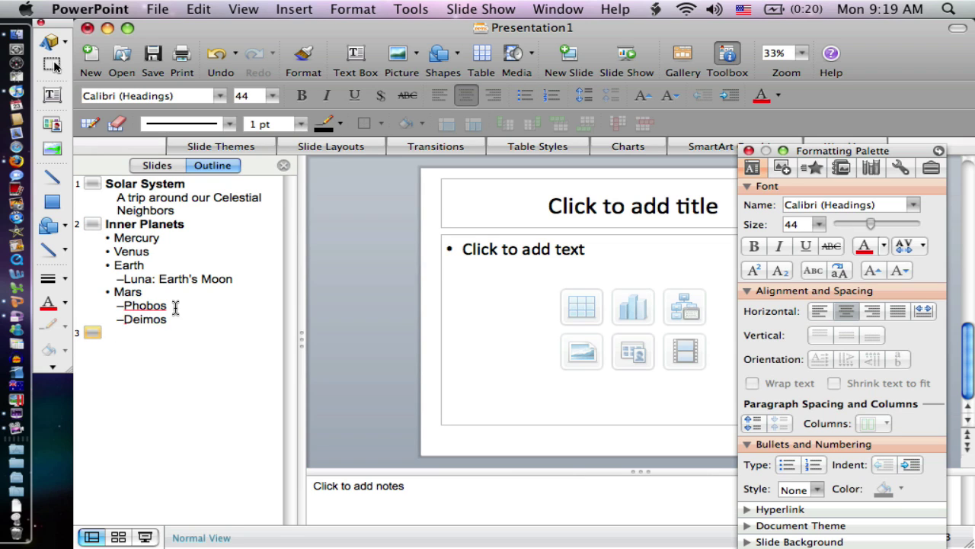
- Title slide 3 'Asteroid Belt' and slide 4 'Outer Planets'
{"action": "type", "text": "AS"}
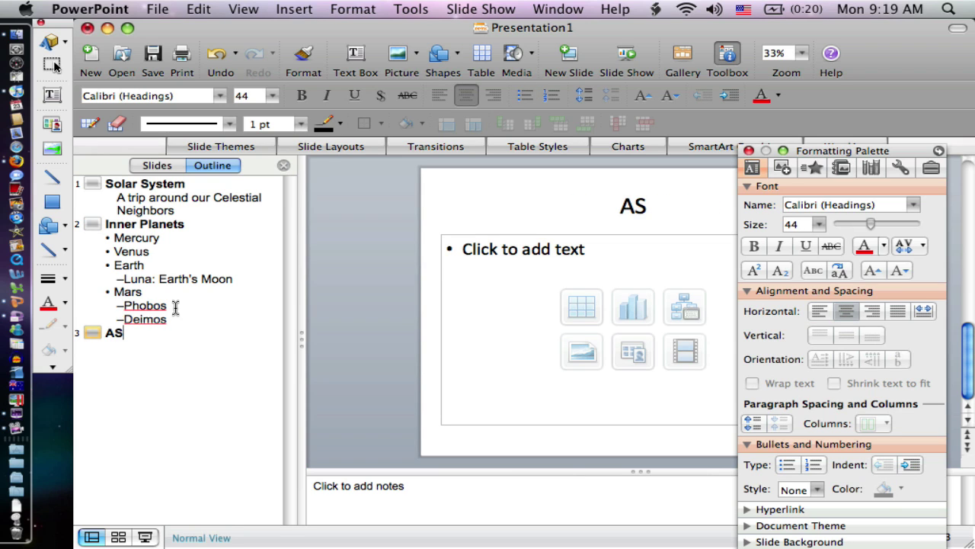
{"action": "key", "text": "BackSpace"}
{"action": "type", "text": "steroid"}
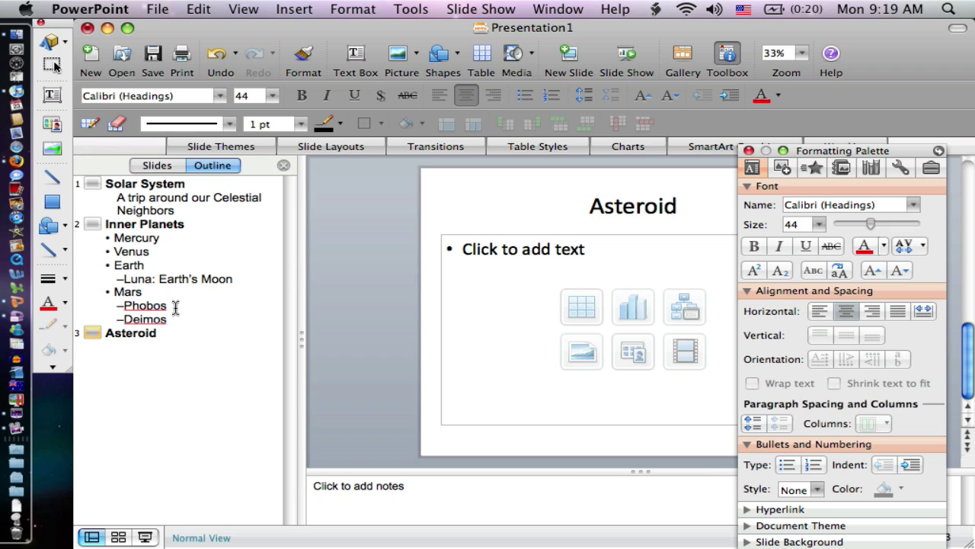
{"action": "type", "text": " Belt"}
{"action": "key", "text": "Return"}
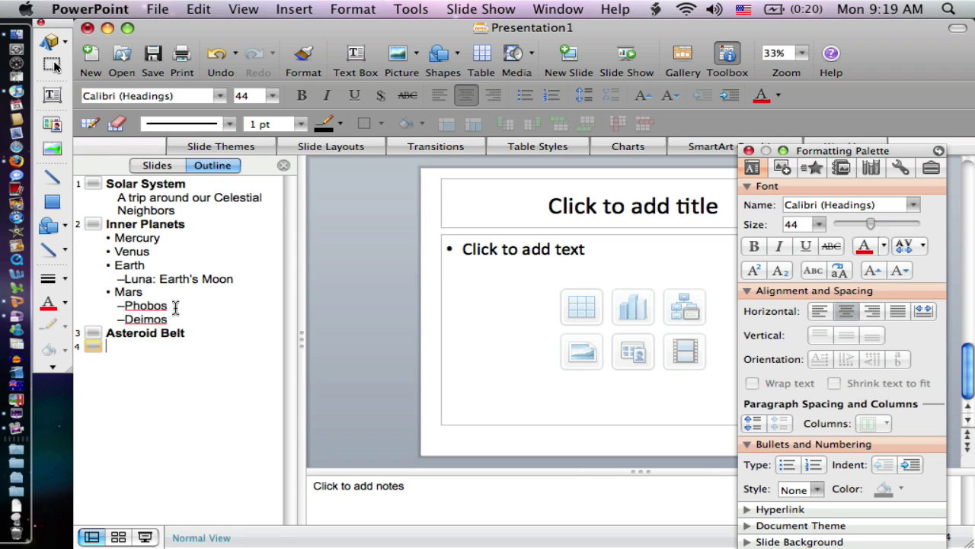
{"action": "type", "text": "OUter"}
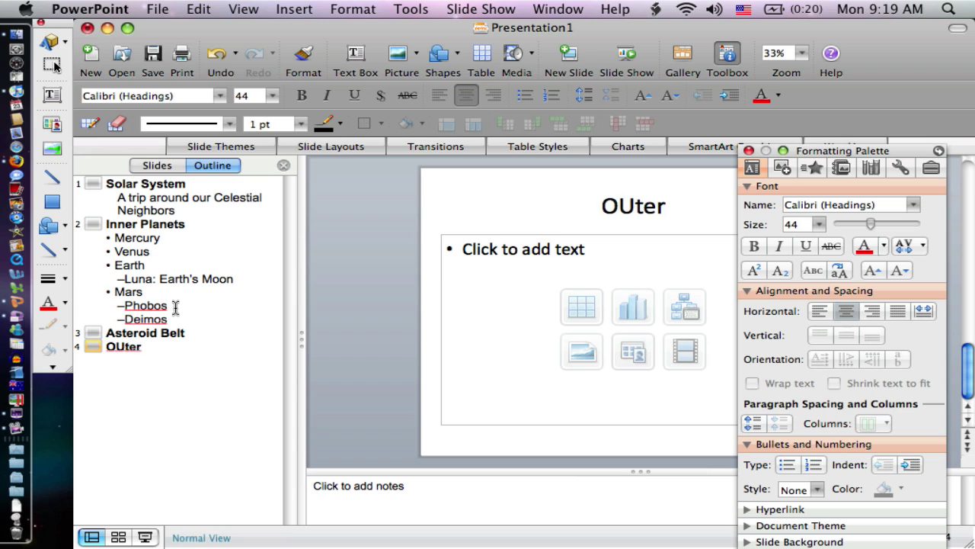
{"action": "key", "text": "BackSpace"}
{"action": "key", "text": "BackSpace"}
{"action": "key", "text": "BackSpace"}
{"action": "type", "text": "uter"}
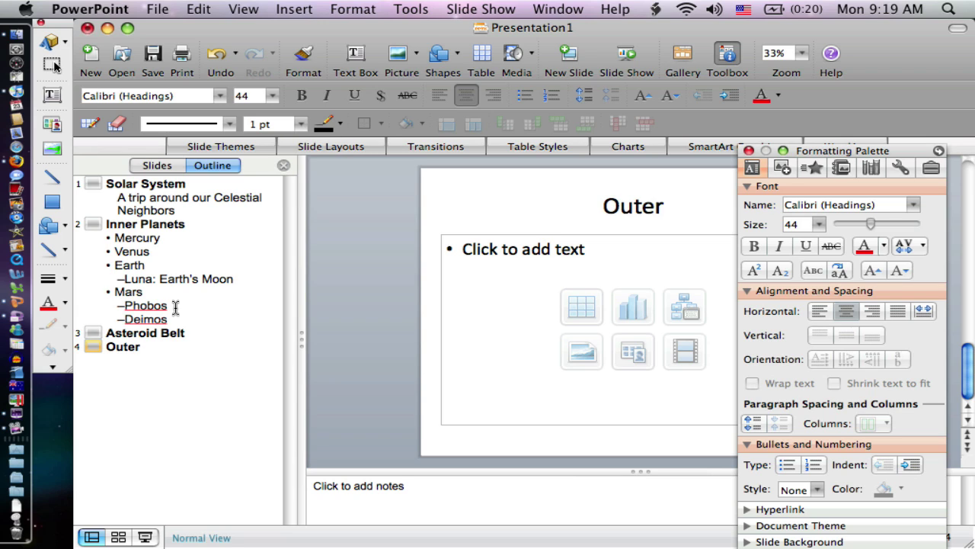
{"action": "type", "text": " Planets"}
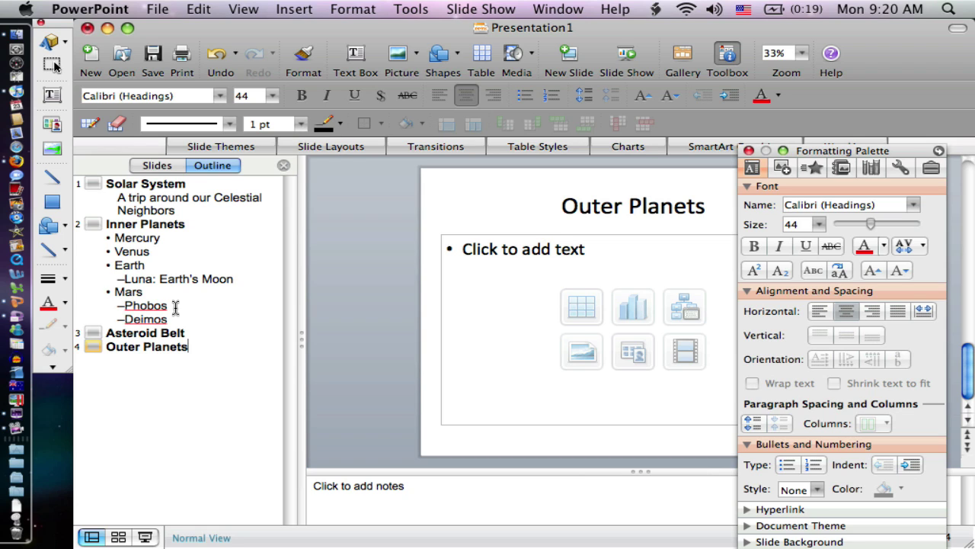
- Enter Saturn, Jupiter, Uranus and Neptune as bullets under Outer Planets
{"action": "key", "text": "Return"}
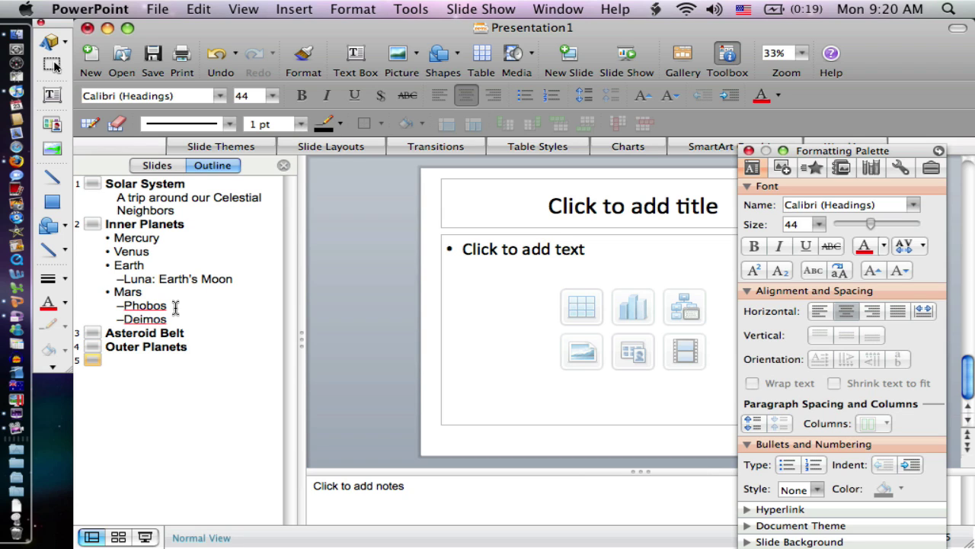
{"action": "key", "text": "Tab"}
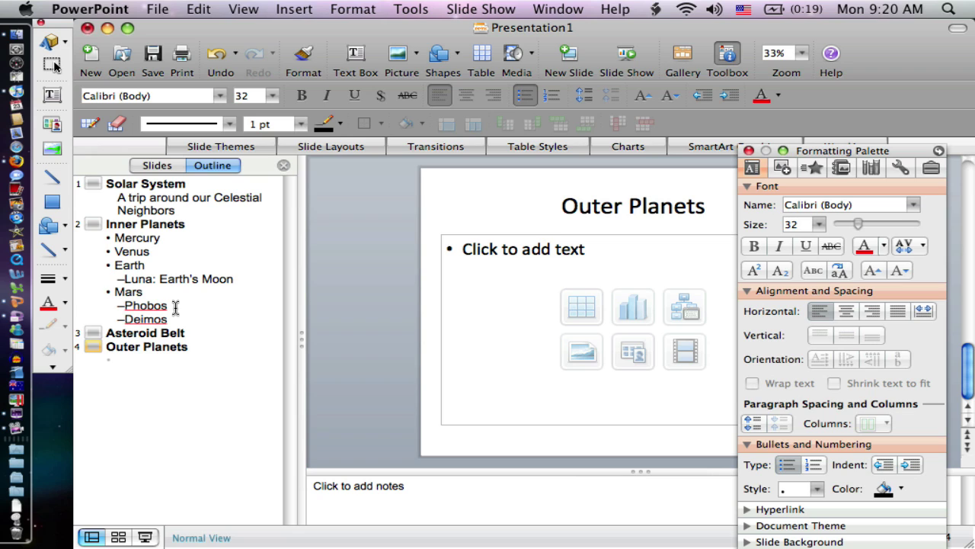
{"action": "type", "text": "Satun"}
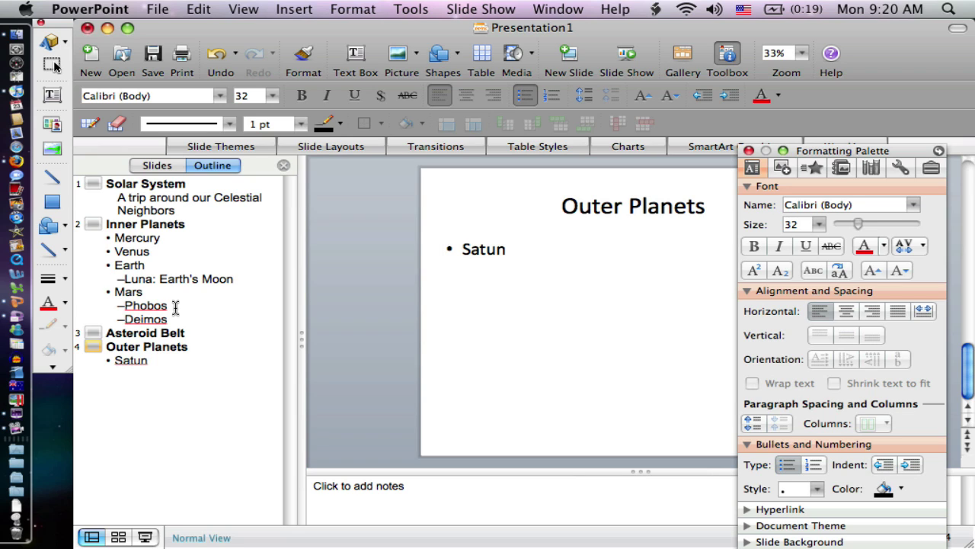
{"action": "key", "text": "BackSpace"}
{"action": "type", "text": "rn Jupiter"}
{"action": "key", "text": "Return"}
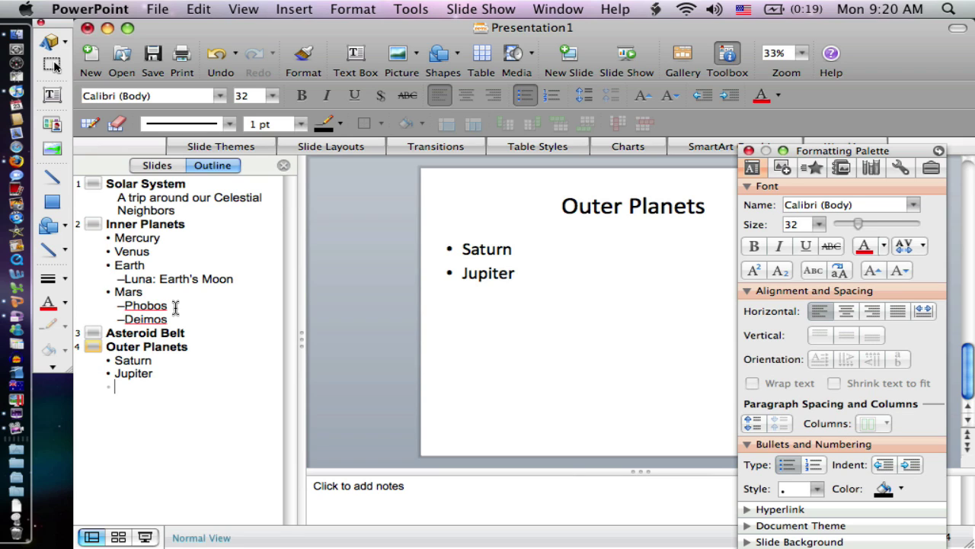
{"action": "type", "text": "Uranus"}
{"action": "key", "text": "BackSpace"}
{"action": "type", "text": "us "}
{"action": "type", "text": "Neptune"}
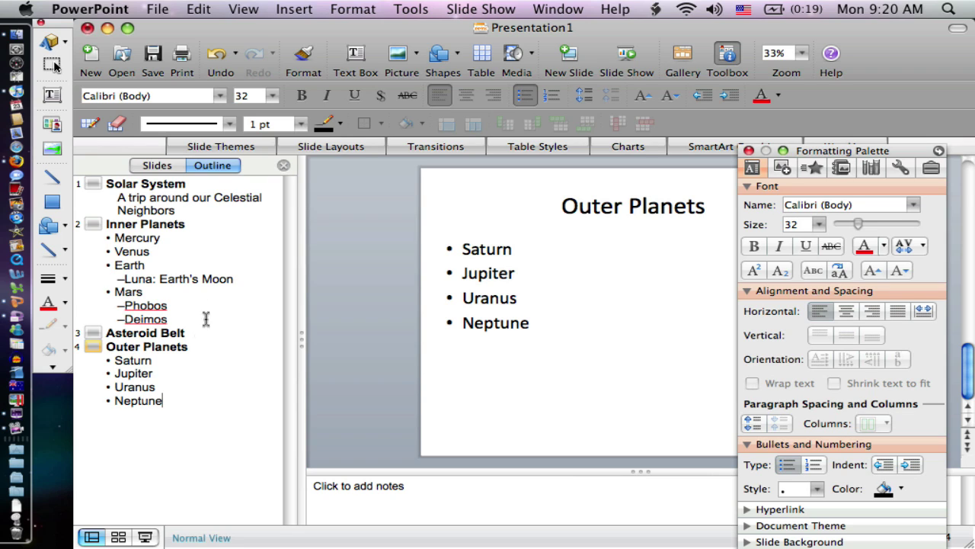
- Add the sub-point 'Galilean Moons' under Jupiter, fixing its spelling
{"action": "left_click", "coordinate": [184, 376]}
{"action": "key", "text": "Return"}
{"action": "key", "text": "Tab"}
{"action": "type", "text": "Gallilean Moons"}
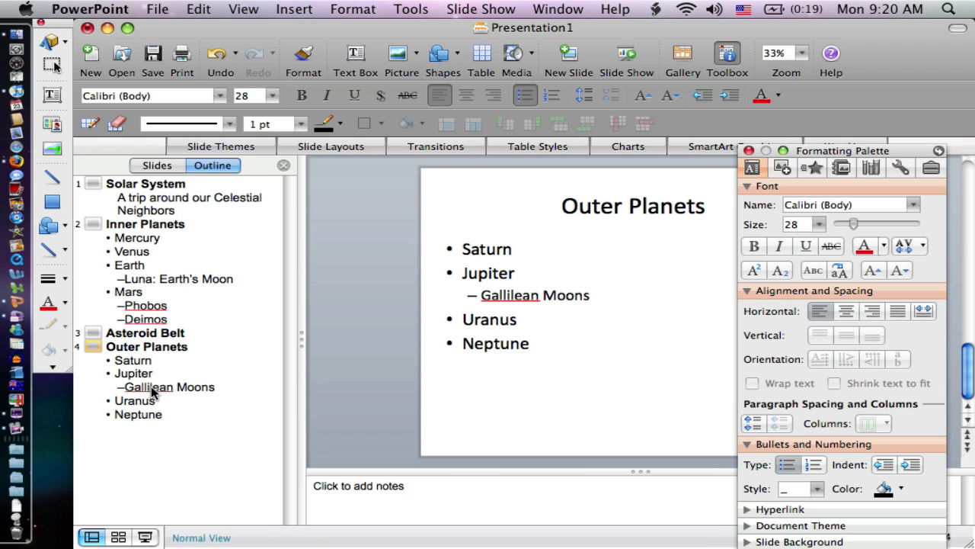
{"action": "right_click", "coordinate": [154, 385]}
{"action": "left_click", "coordinate": [186, 404]}
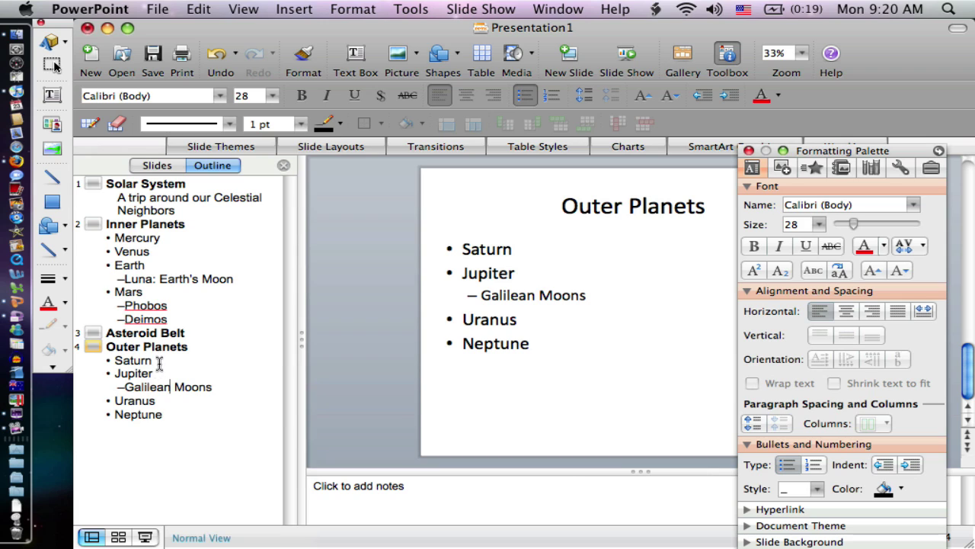
- Add the sub-point 'Rings' under Saturn
{"action": "left_click", "coordinate": [158, 368]}
{"action": "key", "text": "Return"}
{"action": "type", "text": "R"}
{"action": "key", "text": "Tab"}
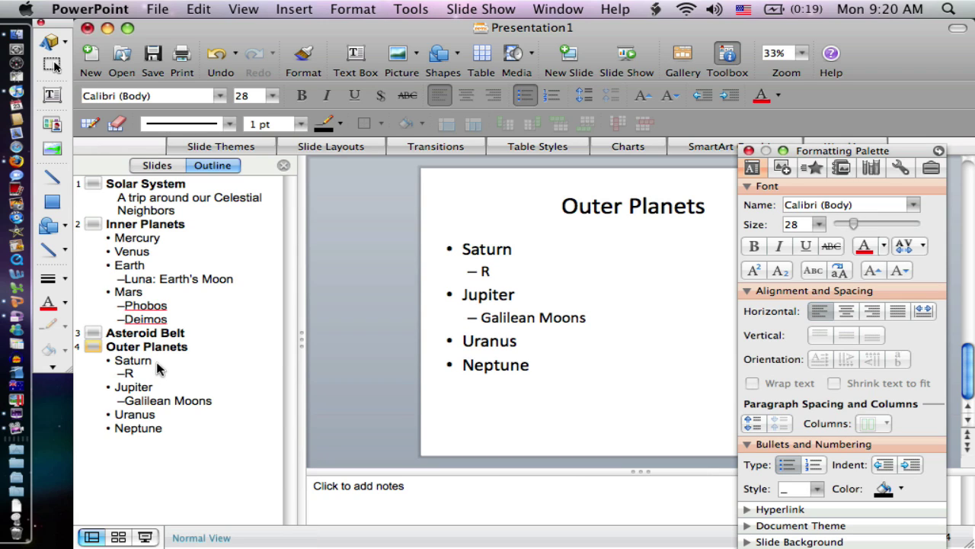
{"action": "type", "text": "ings"}
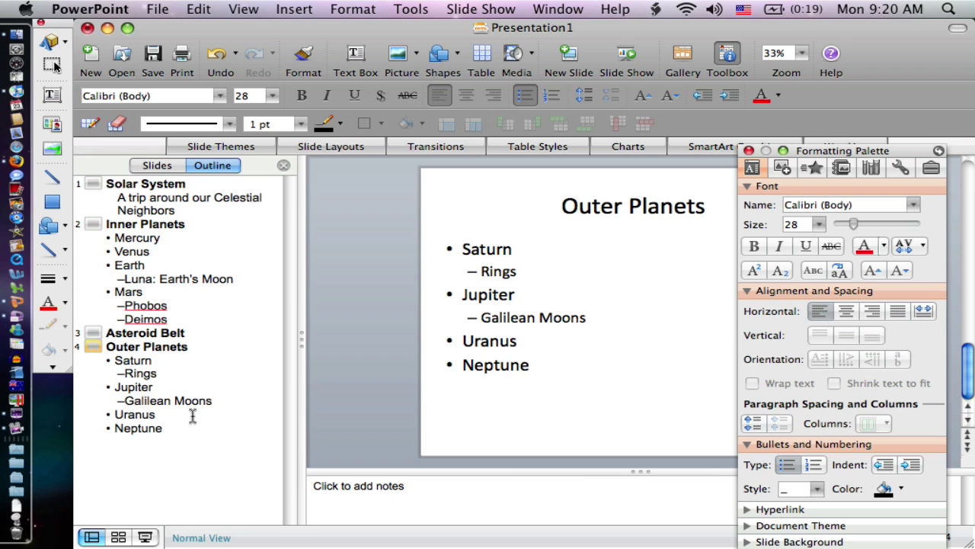
{"action": "left_click", "coordinate": [187, 428]}
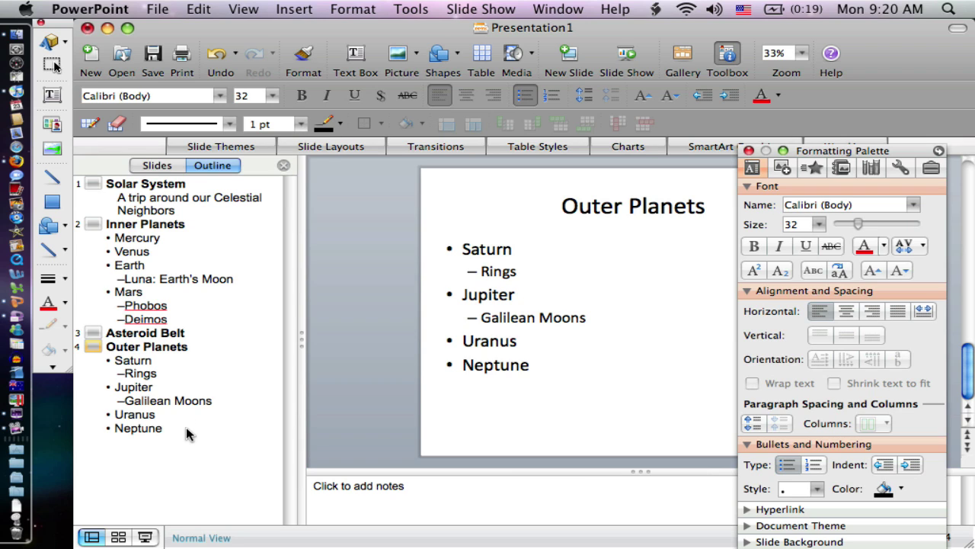
- Create slide 5 'Kuiper Belt' with Planetoids (sub-points Pluto, Charon) and Comets
{"action": "key", "text": "shift+Tab"}
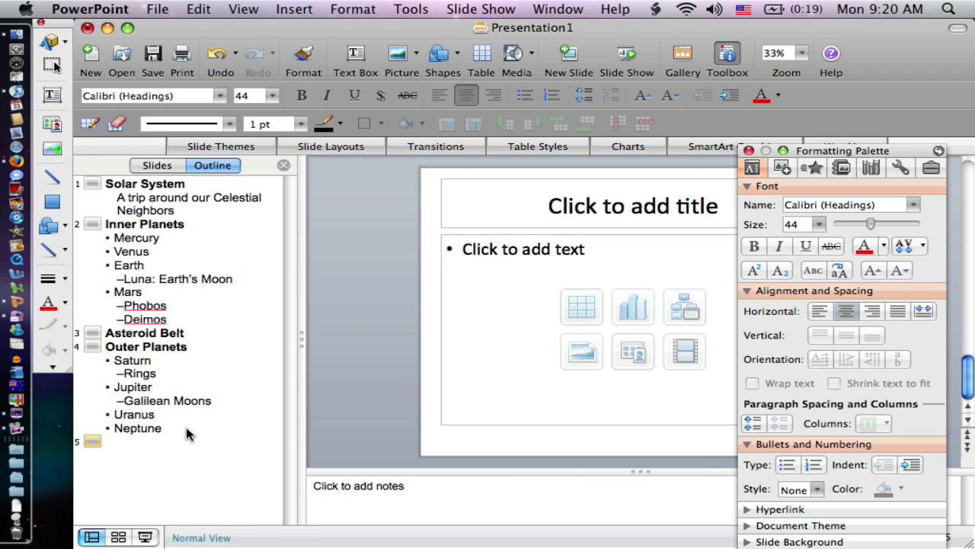
{"action": "type", "text": "Kuiper "}
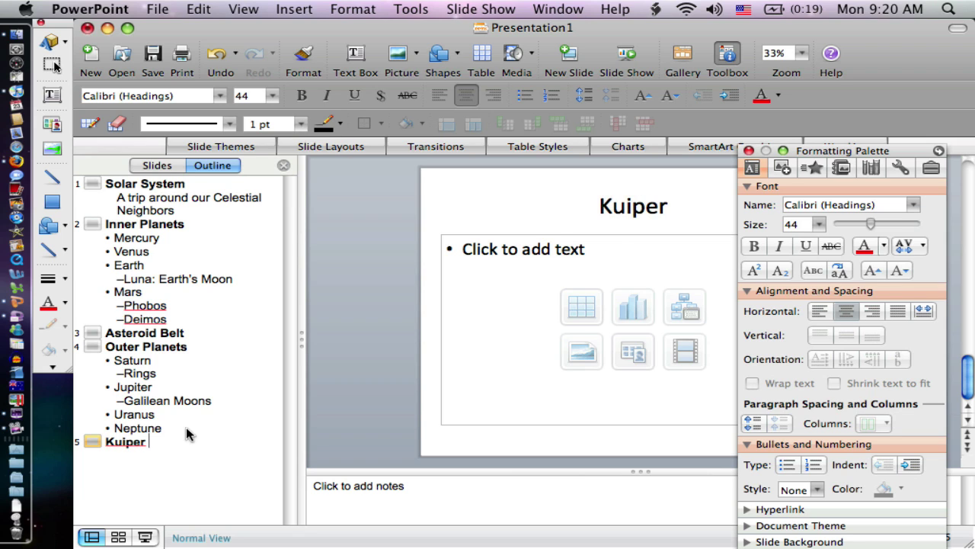
{"action": "type", "text": "Belt"}
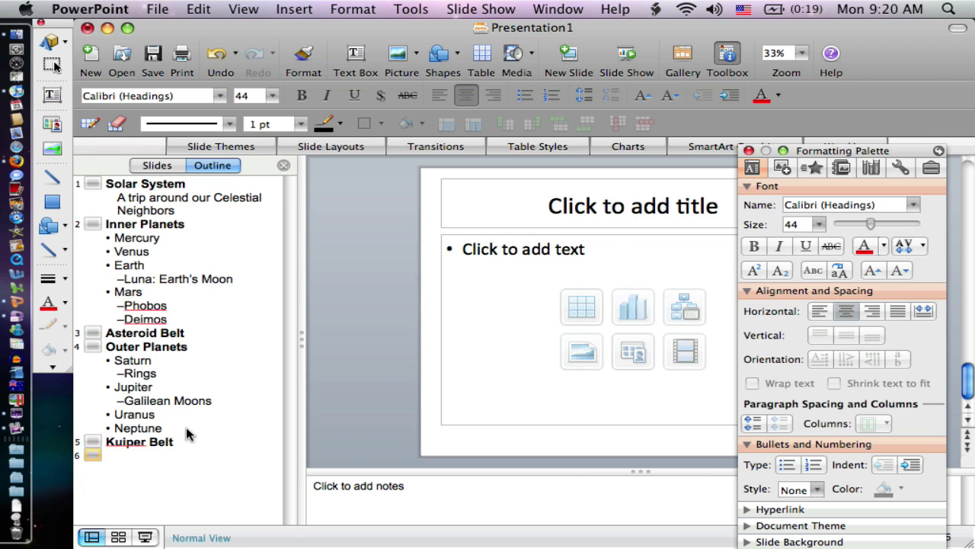
{"action": "key", "text": "Return"}
{"action": "type", "text": "Plane"}
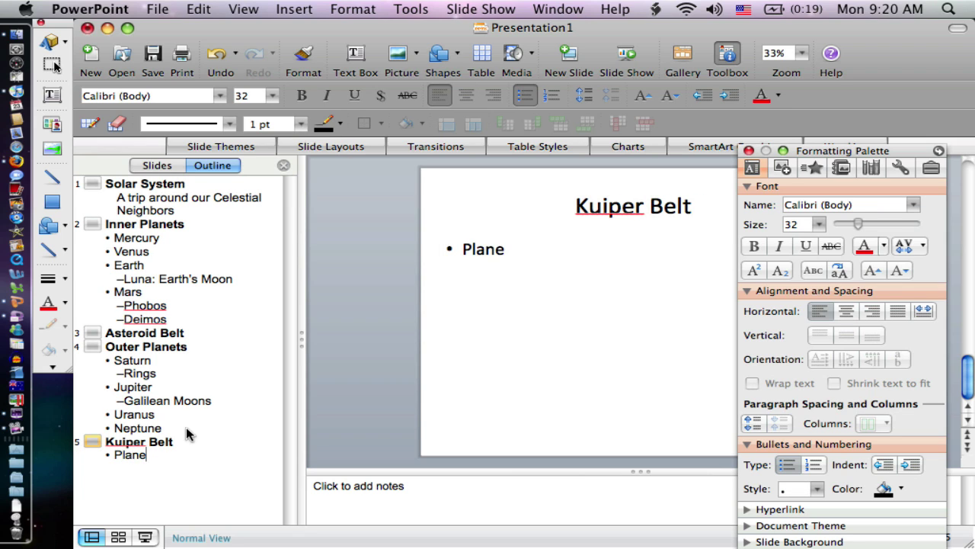
{"action": "type", "text": "toids"}
{"action": "key", "text": "Return"}
{"action": "key", "text": "Tab"}
{"action": "type", "text": "Pluto"}
{"action": "key", "text": "Return"}
{"action": "type", "text": "Charon"}
{"action": "key", "text": "Return"}
{"action": "key", "text": "shift+Tab"}
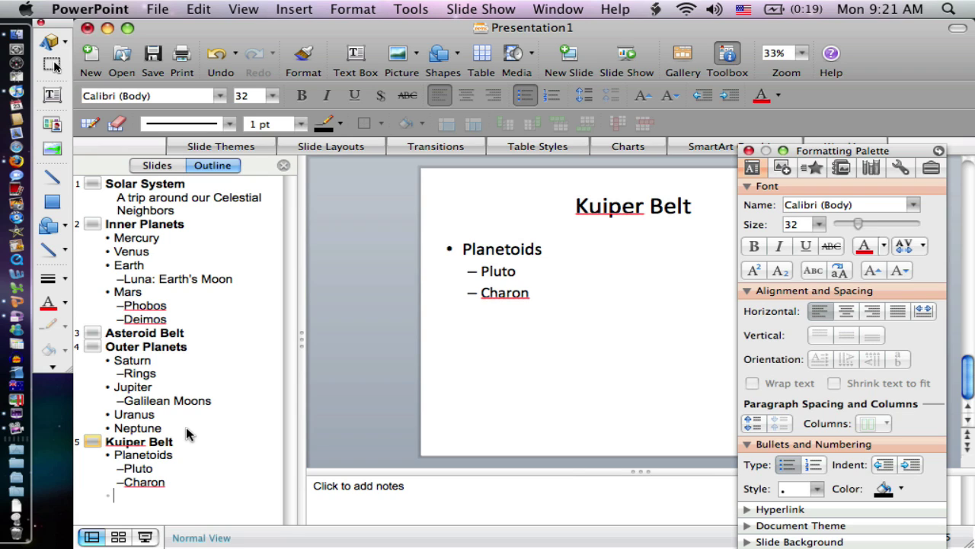
{"action": "type", "text": "Comets"}
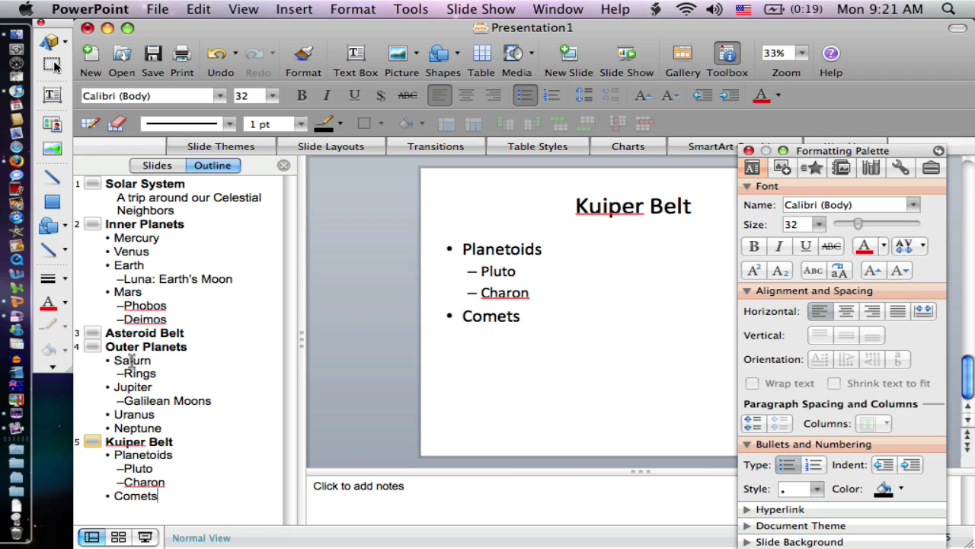
- Move Saturn and Rings below Jupiter's Galilean Moons, then try moving Neptune above Uranus
{"action": "left_click_drag", "start_coordinate": [107, 361], "coordinate": [109, 405]}
{"action": "left_click", "coordinate": [209, 405]}
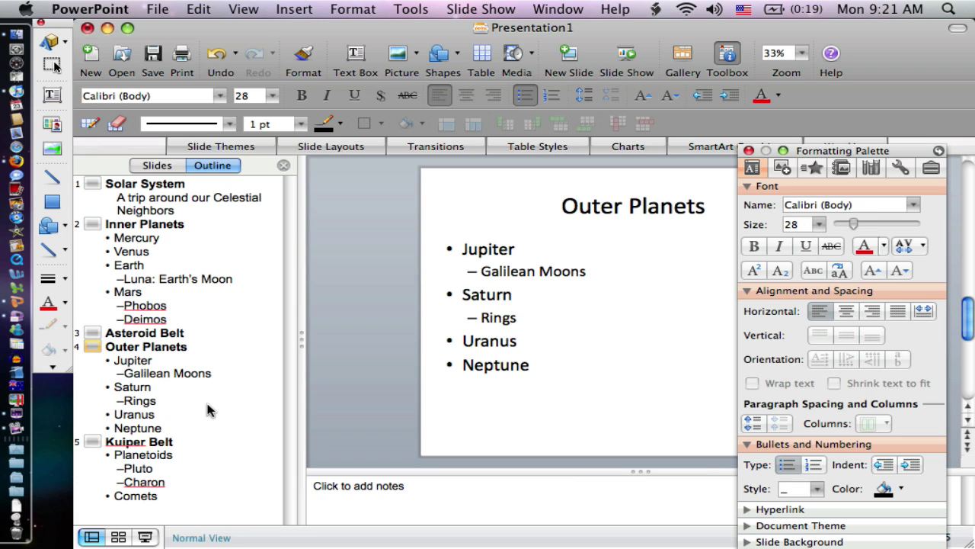
{"action": "mouse_move", "coordinate": [101, 428]}
{"action": "left_mouse_down"}
{"action": "mouse_move", "coordinate": [108, 413]}
{"action": "mouse_move", "coordinate": [109, 435]}
{"action": "left_mouse_up"}
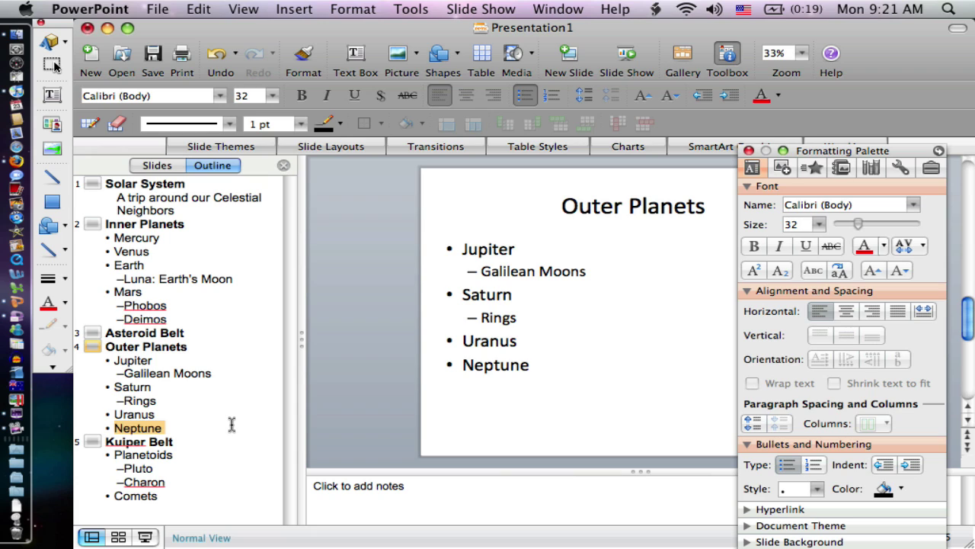